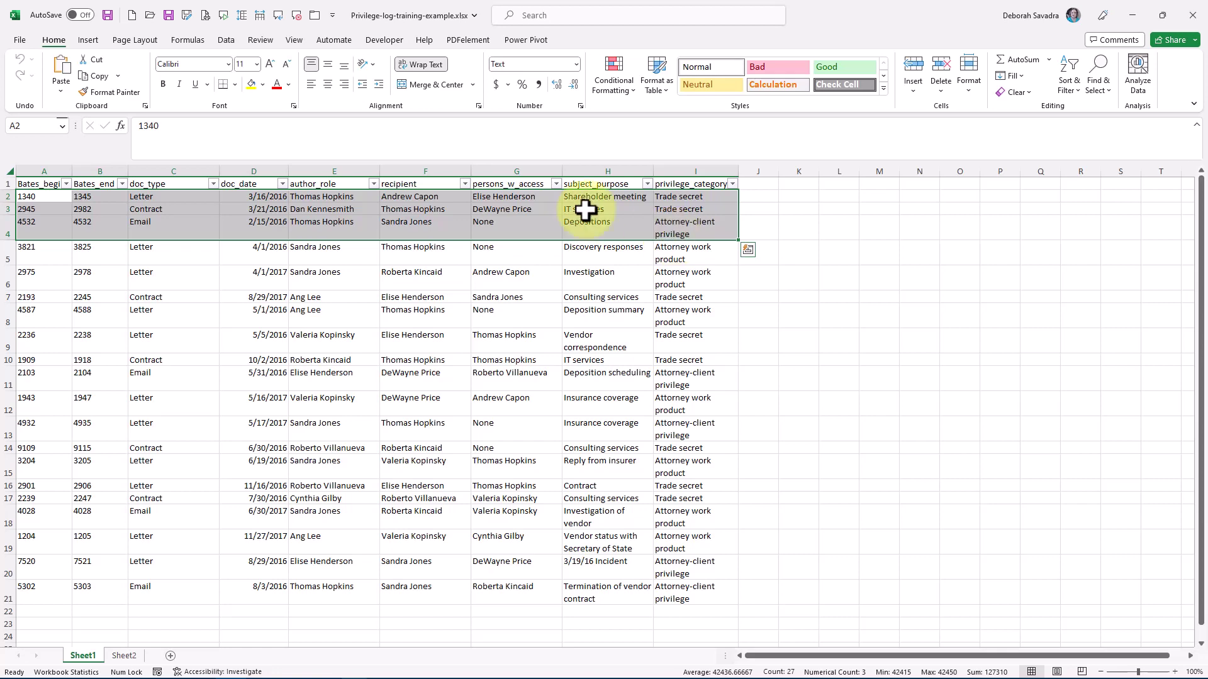
Use Speak Cells on the Quick Access Toolbar to read the selected rows 2–4 aloud.
left_click(259, 16)
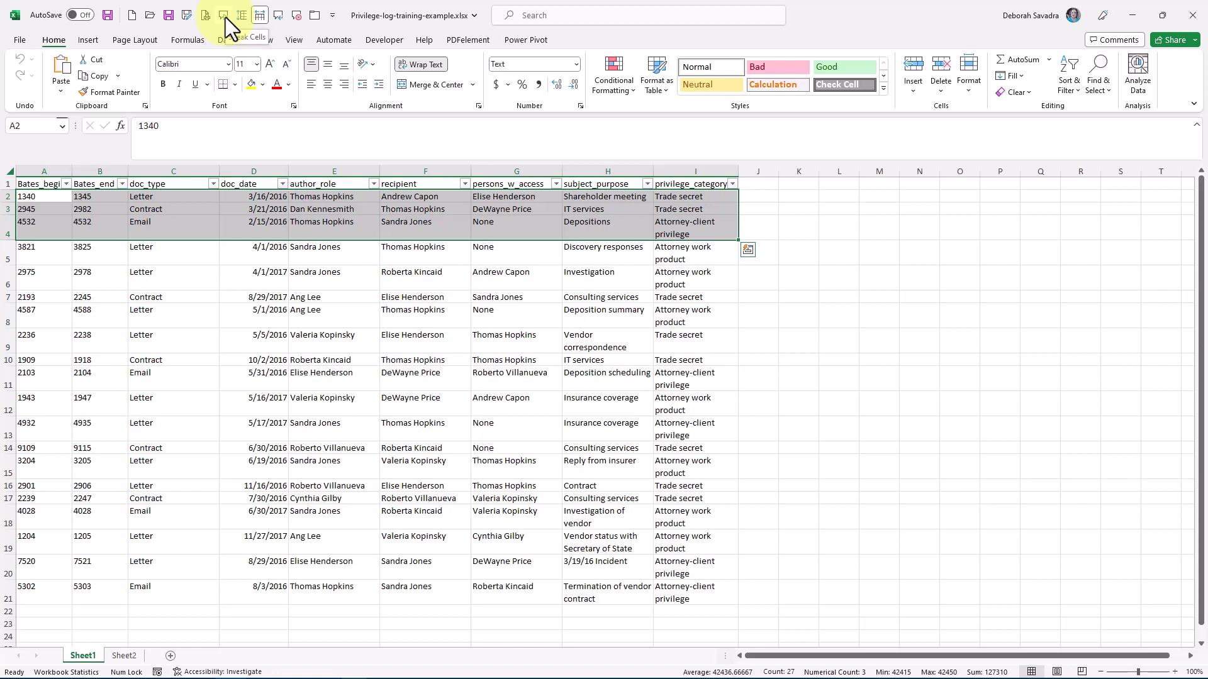
left_click(224, 16)
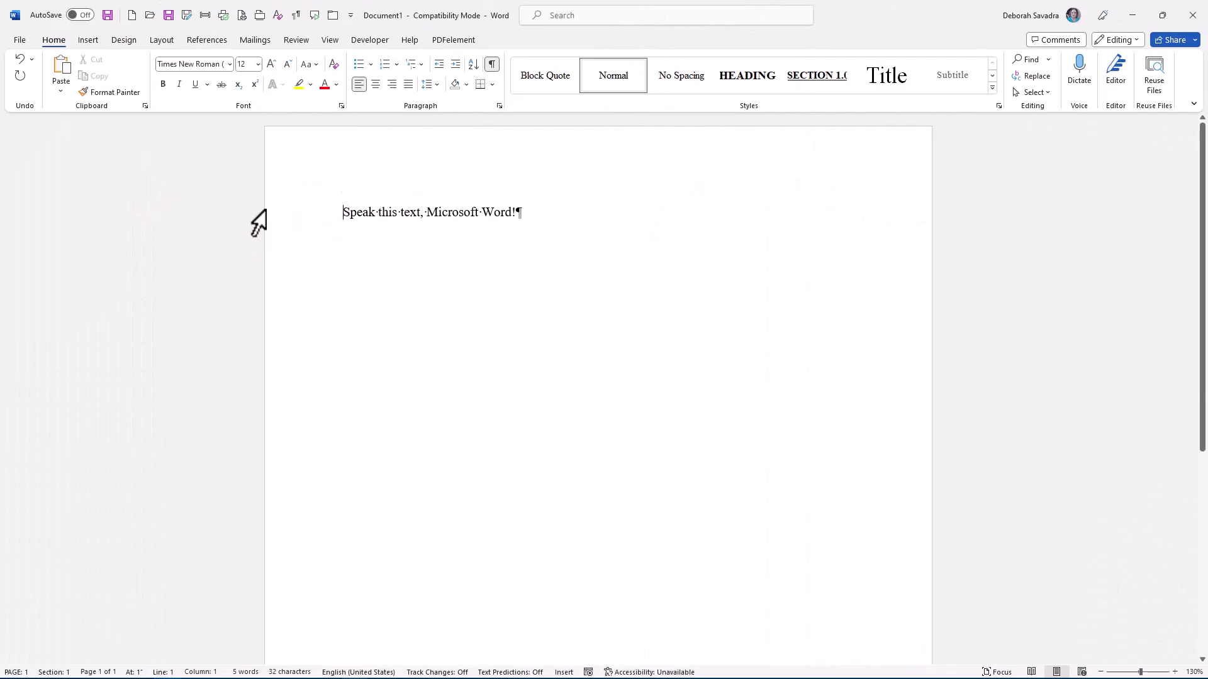
Select the line 'Speak this text, Microsoft Word!' in the Word document.
left_click(265, 211)
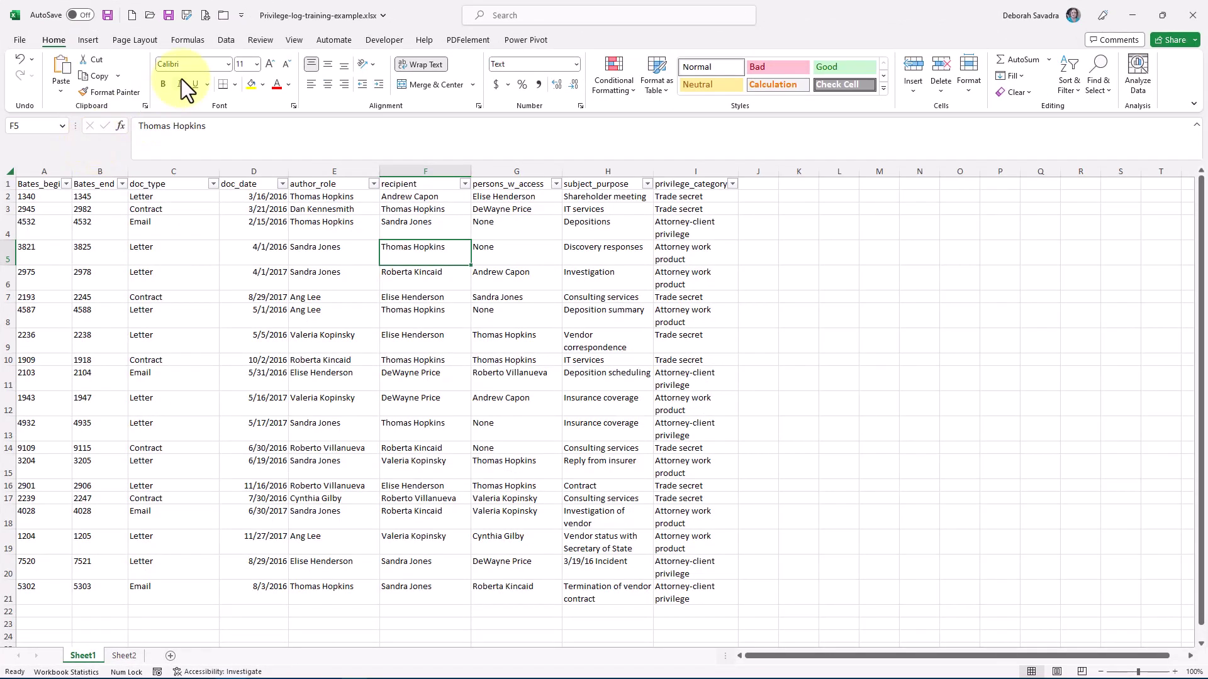
Open the Quick Access Toolbar's More Commands settings and expand the command category list.
left_click(243, 17)
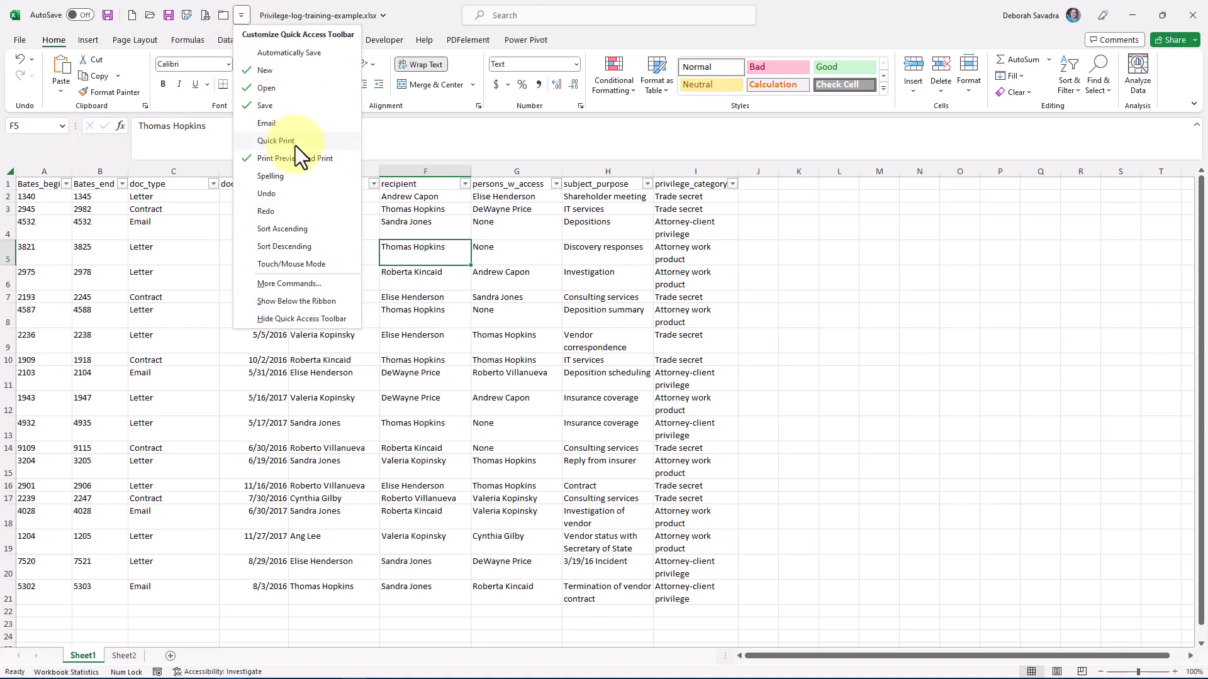
left_click(290, 283)
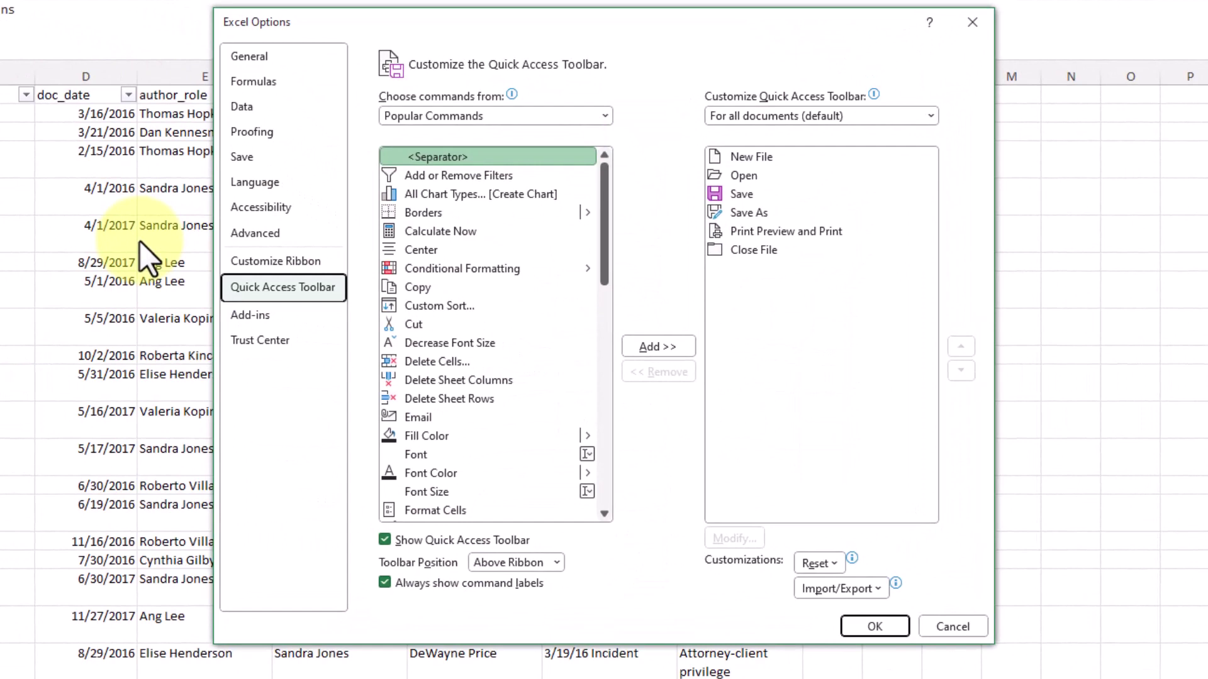
left_click(605, 116)
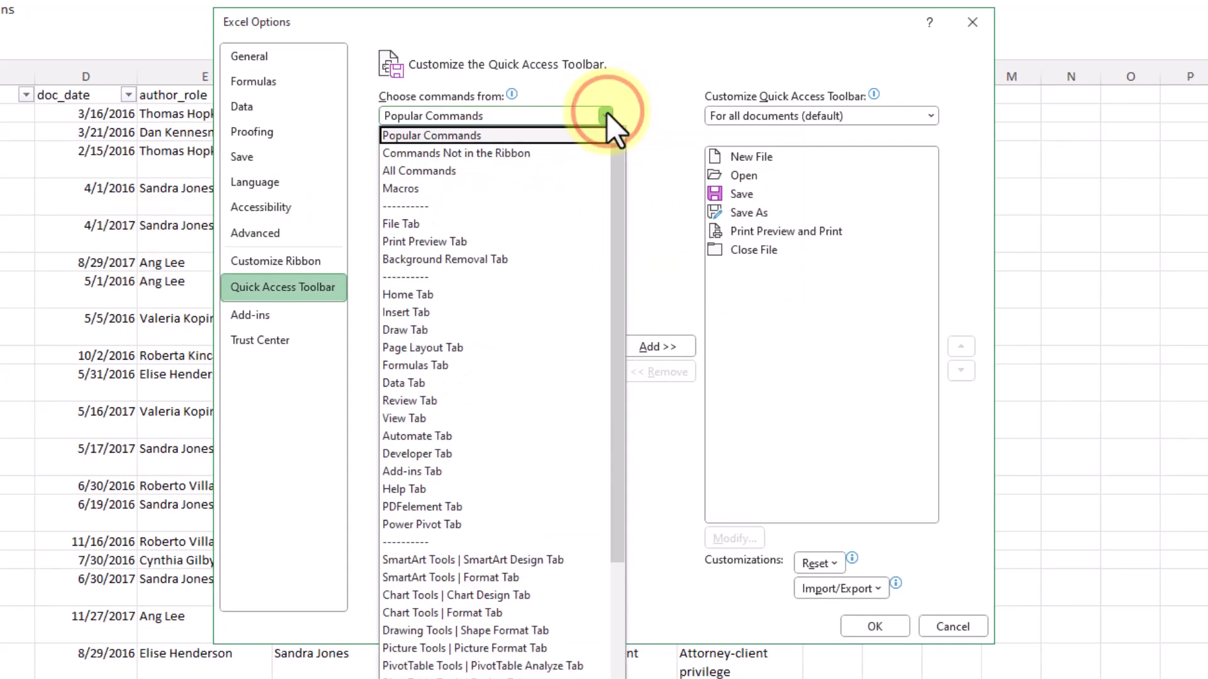
Show All Commands and add Speak Cells and Stop Speaking to the Quick Access Toolbar.
left_click(567, 171)
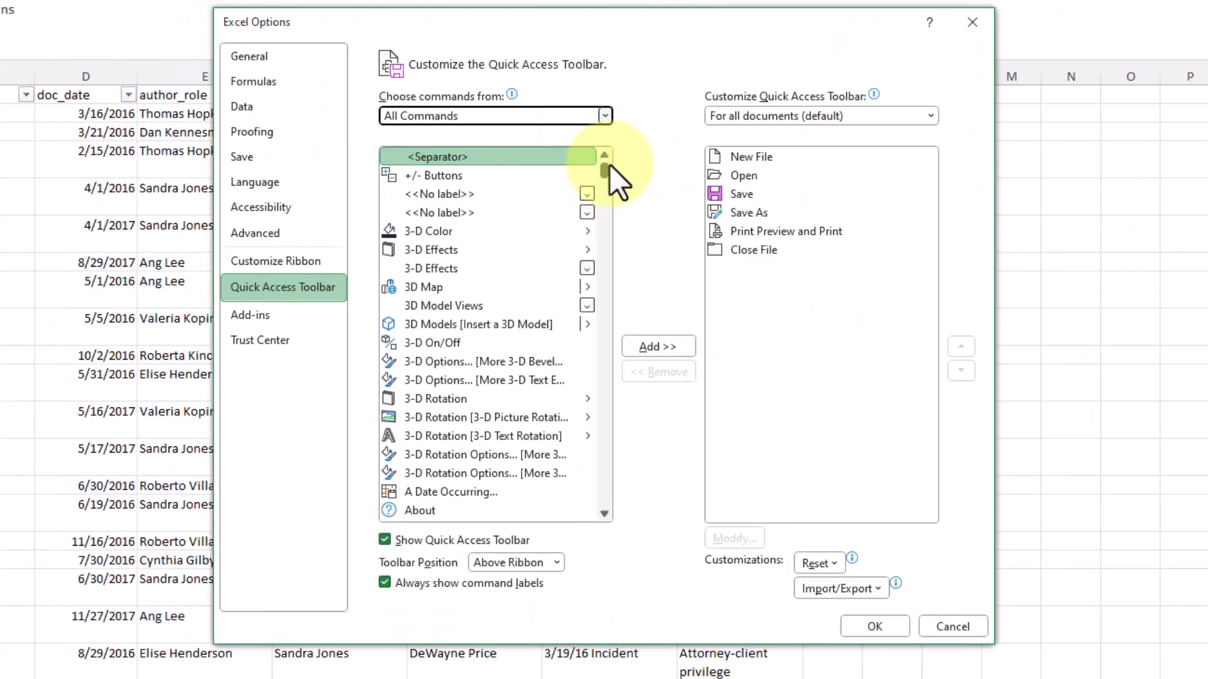
left_click(527, 157)
type("speak")
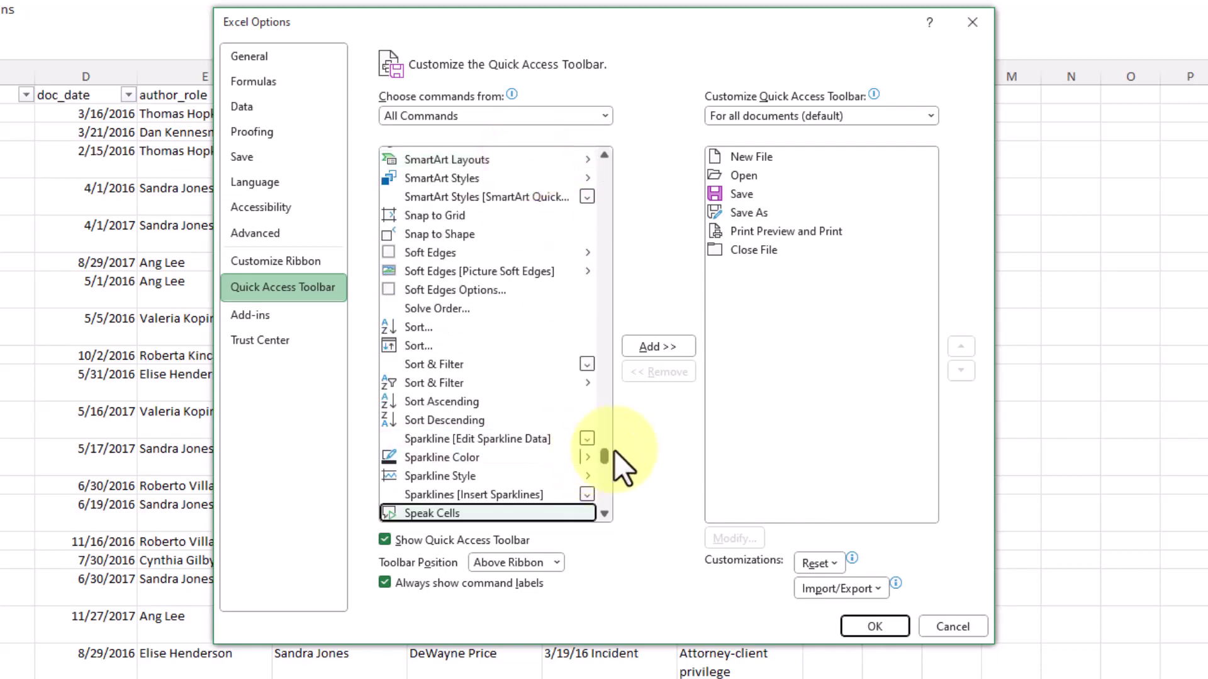
scroll(606, 458, "down", 3)
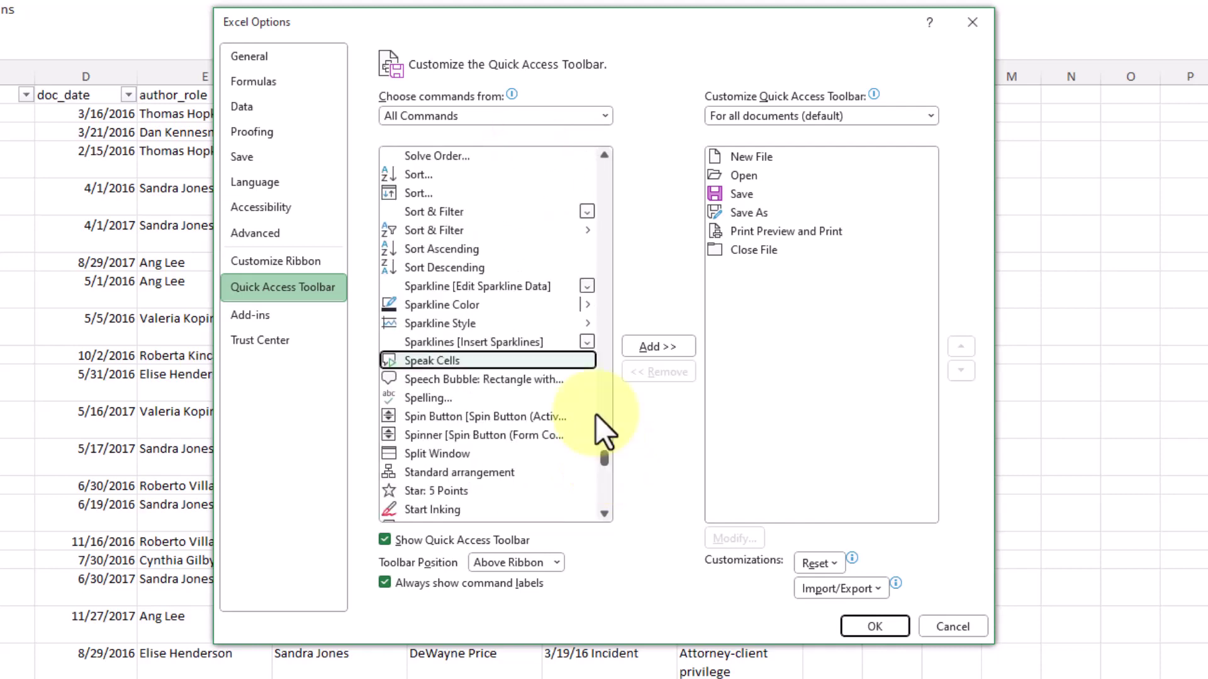
left_click(647, 345)
scroll(537, 428, "down", 2)
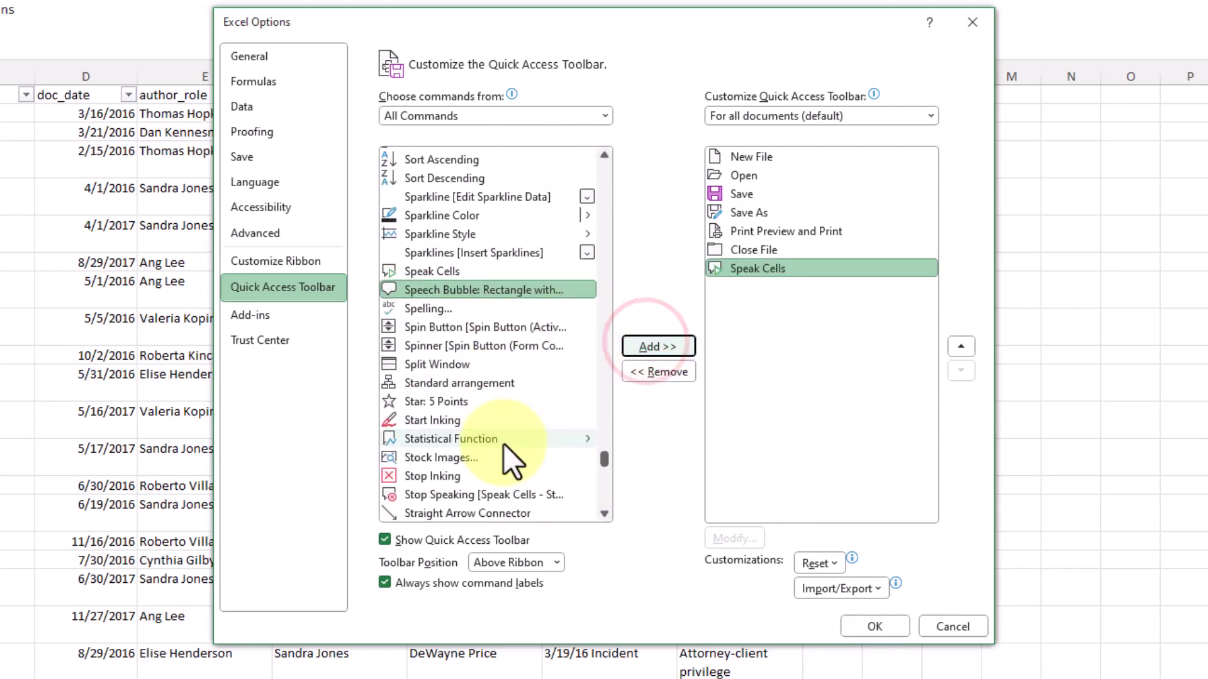
left_click(458, 489)
left_click(646, 346)
Add the By Columns, By Rows and On Enter speech commands to the toolbar.
left_click(487, 508)
type("by")
left_click(607, 513)
left_click(502, 498)
left_click(658, 346)
left_click(535, 517)
left_click(663, 346)
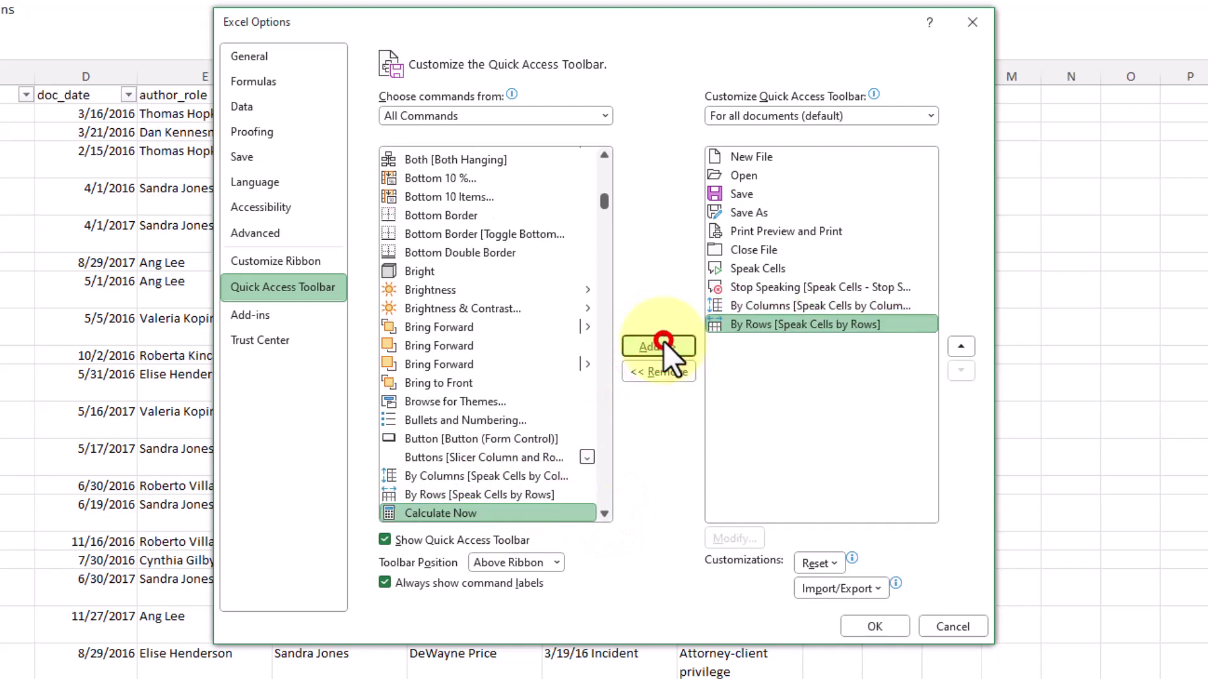
left_click(492, 514)
type("on")
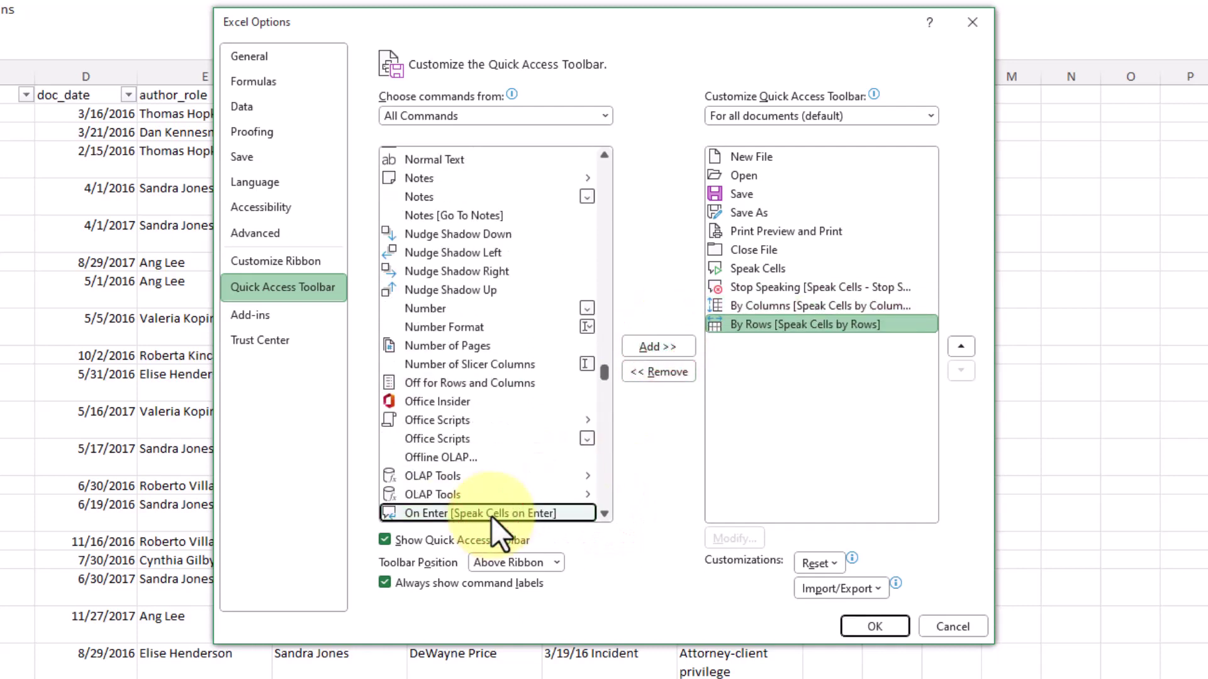
left_click(647, 346)
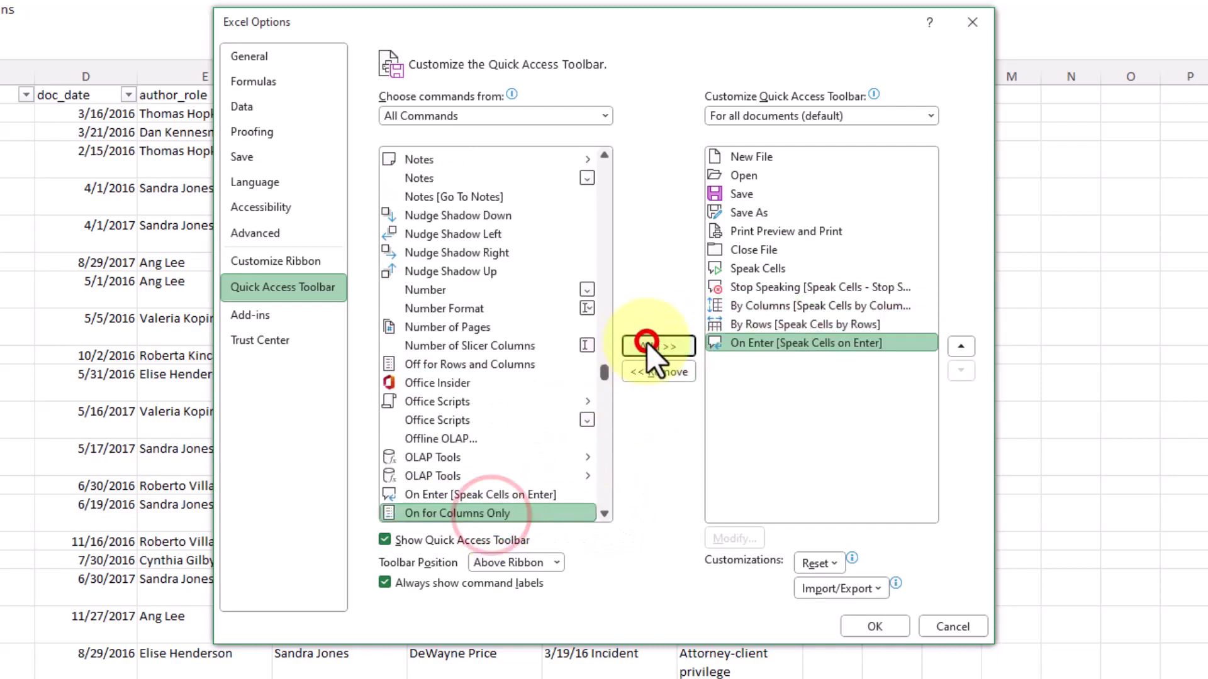
Move Close File down five places to the bottom of the toolbar list.
left_click(765, 250)
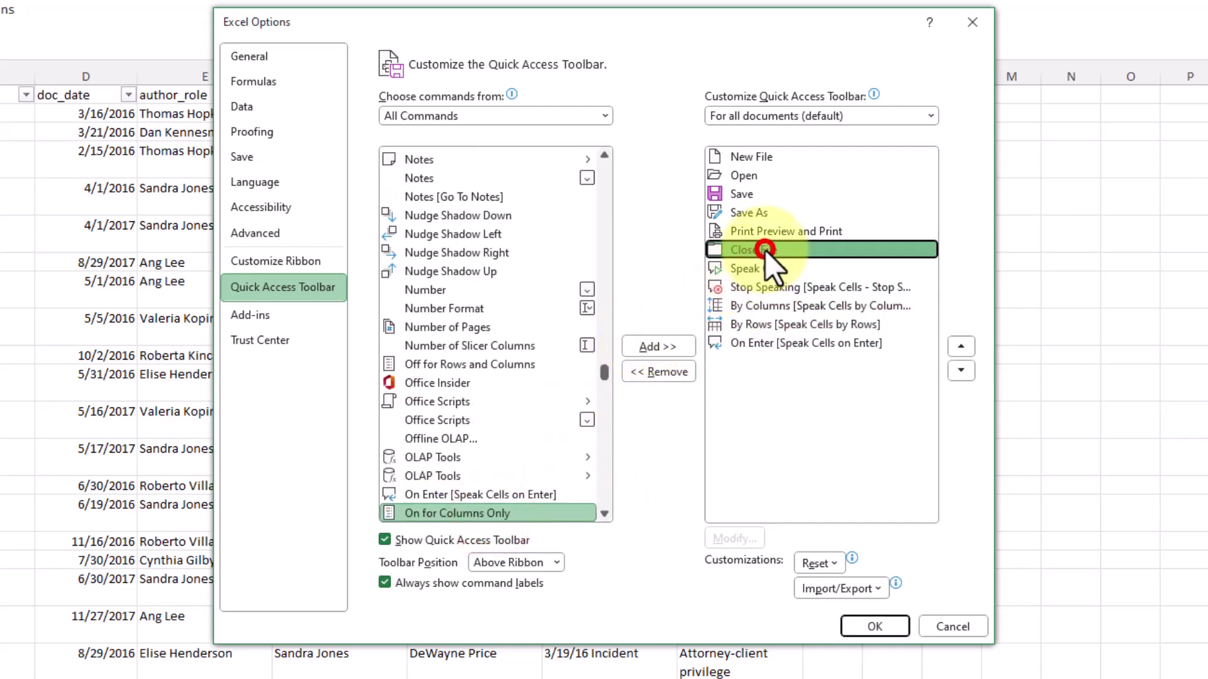
left_click(959, 370)
left_click(959, 370)
left_click(959, 370)
left_click(959, 371)
left_click(959, 371)
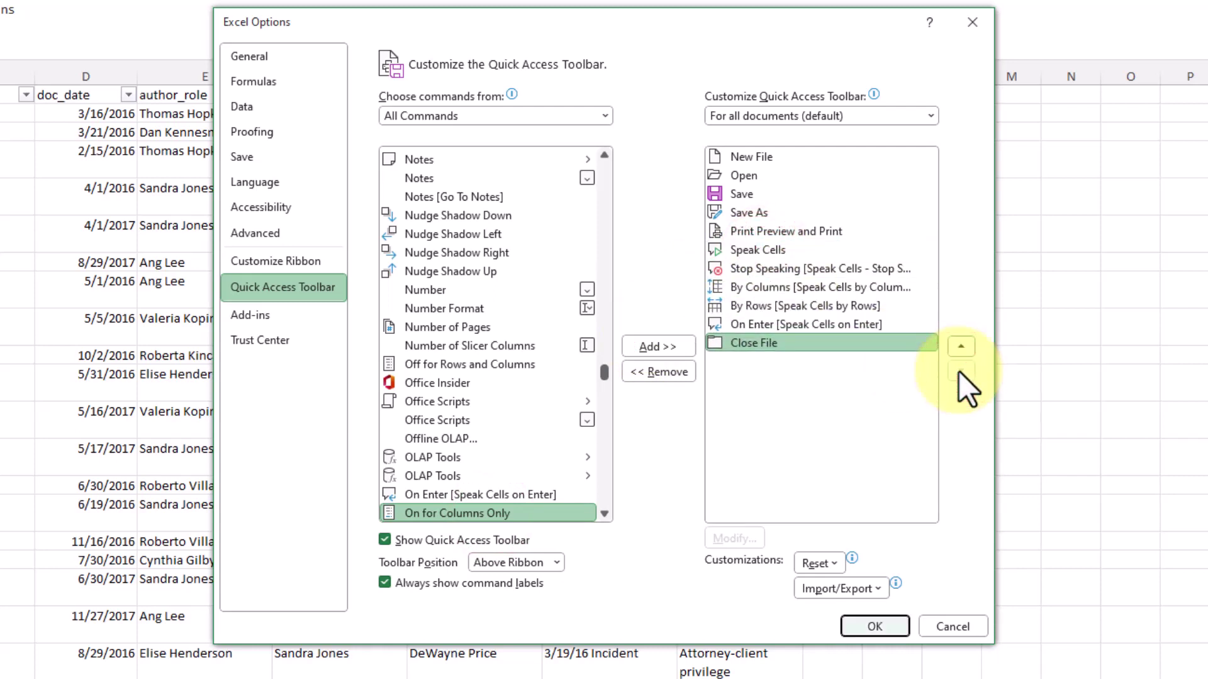
Apply the toolbar changes, select rows 2–4 of the log, and set speaking By Rows.
left_click(875, 626)
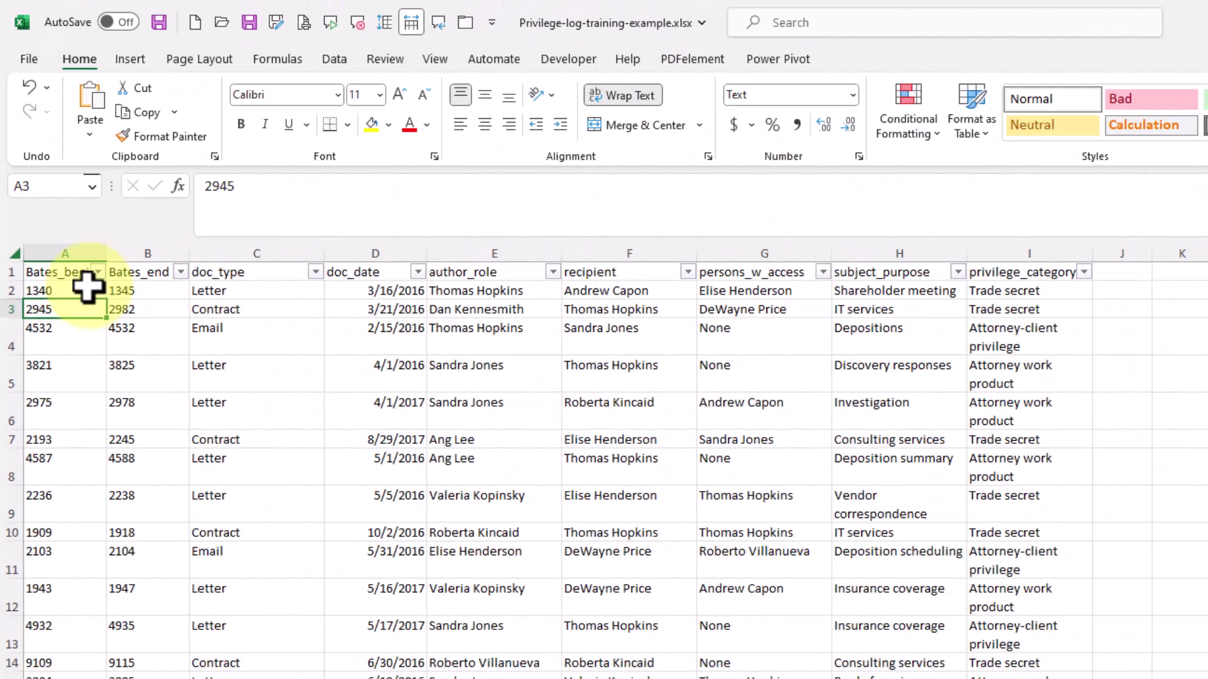
left_click_drag(88, 287, 994, 339)
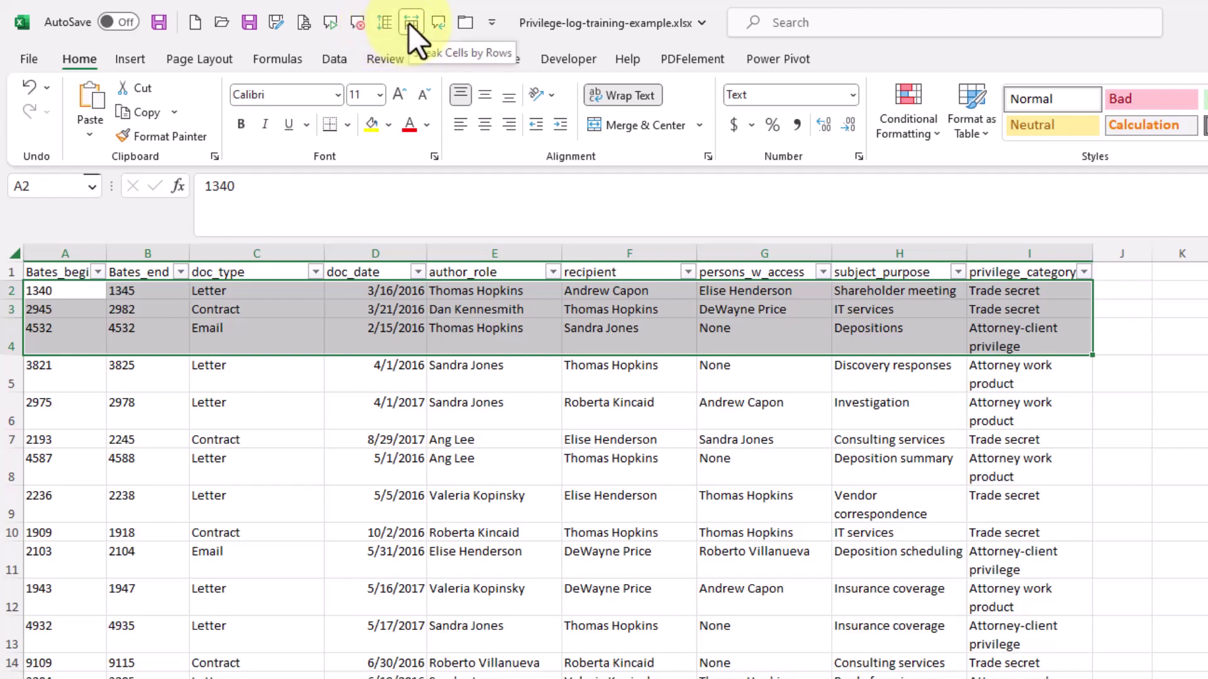
left_click(409, 24)
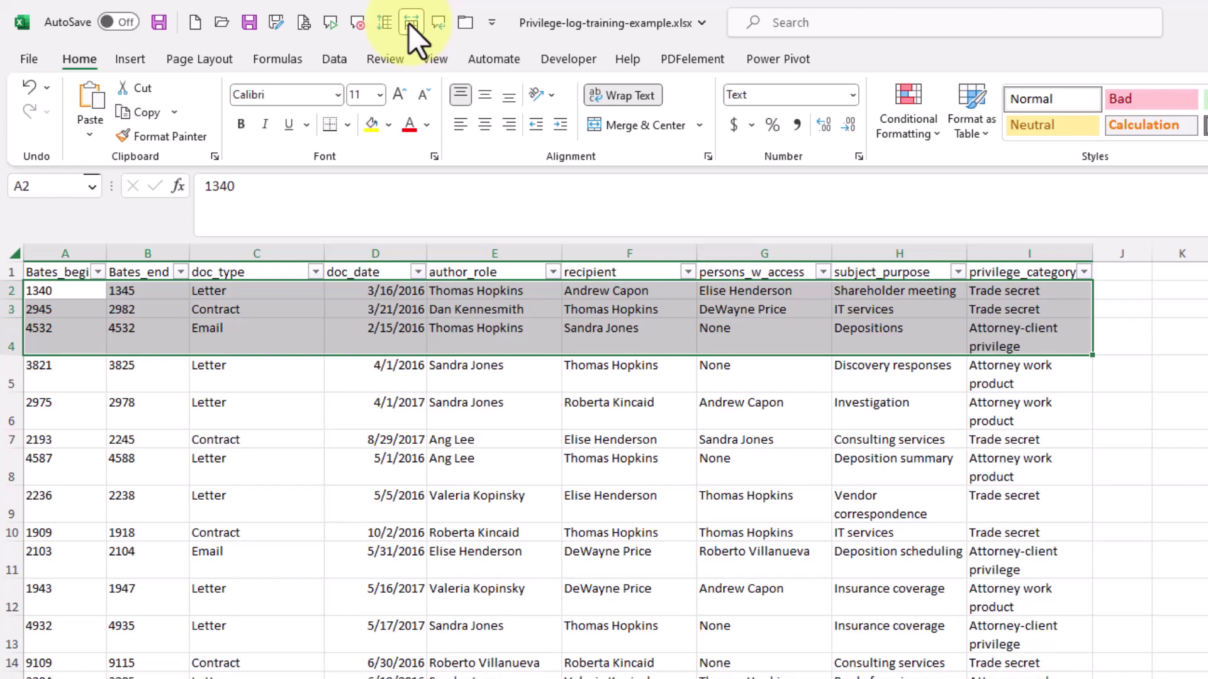
Start Speak Cells on the selected rows, then halt it partway with Stop Speaking.
left_click(332, 22)
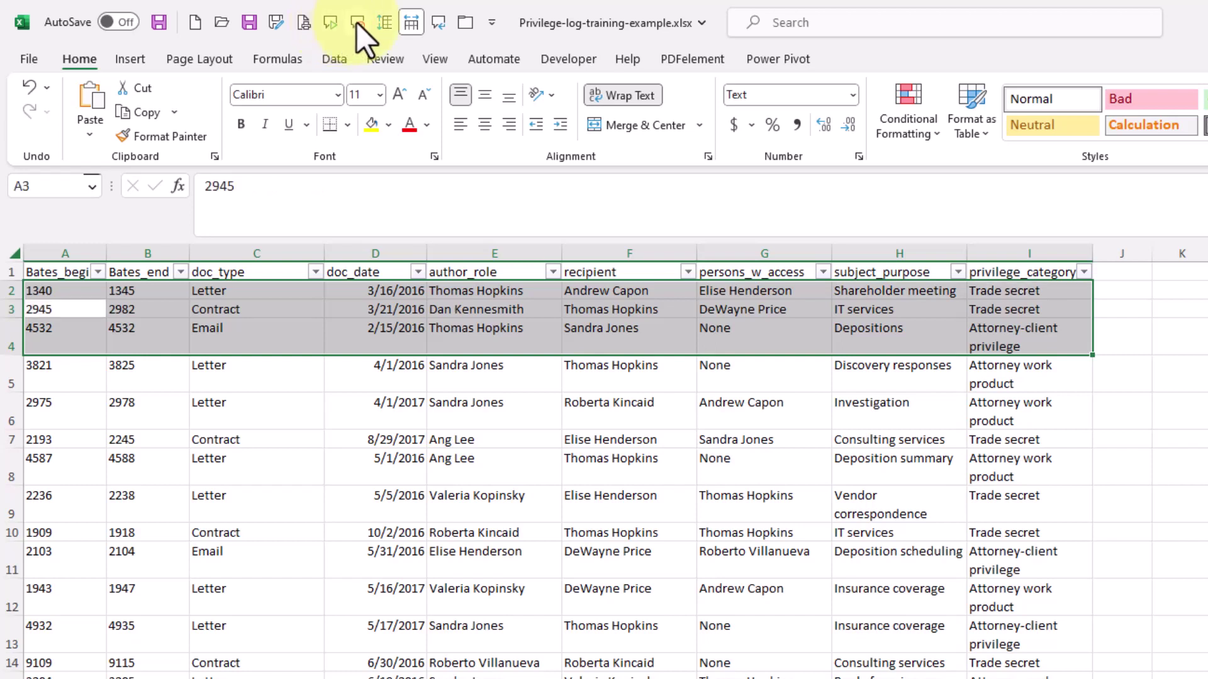
left_click(356, 23)
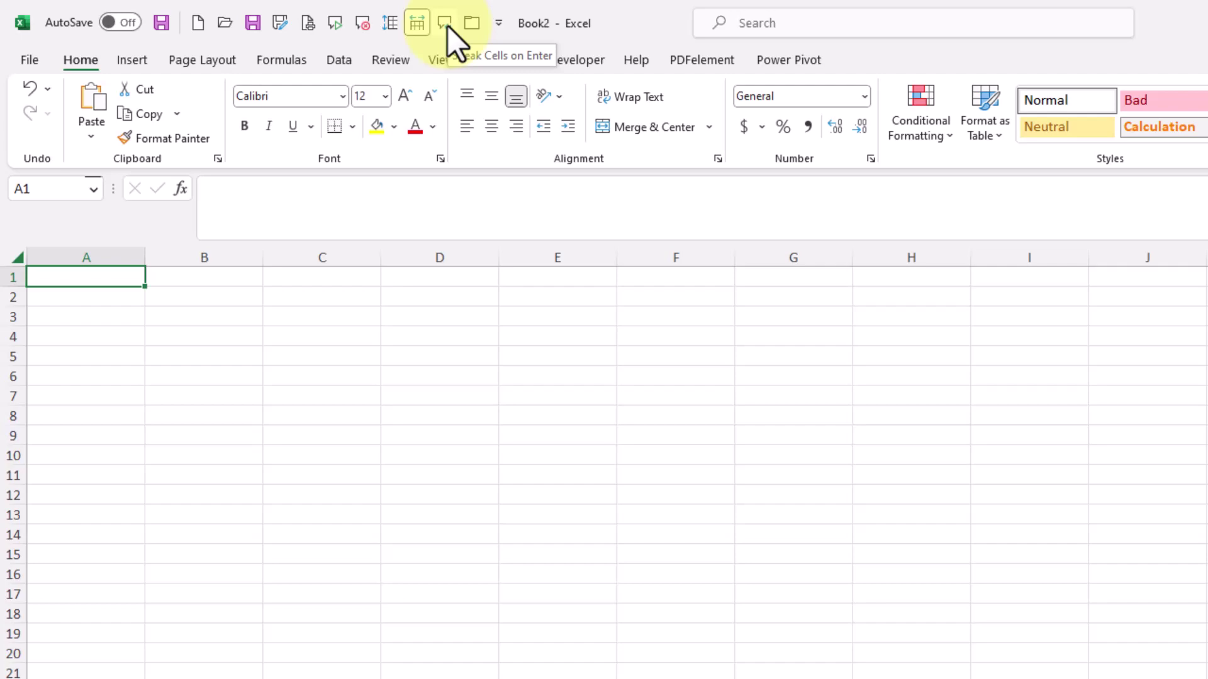
left_click(39, 59)
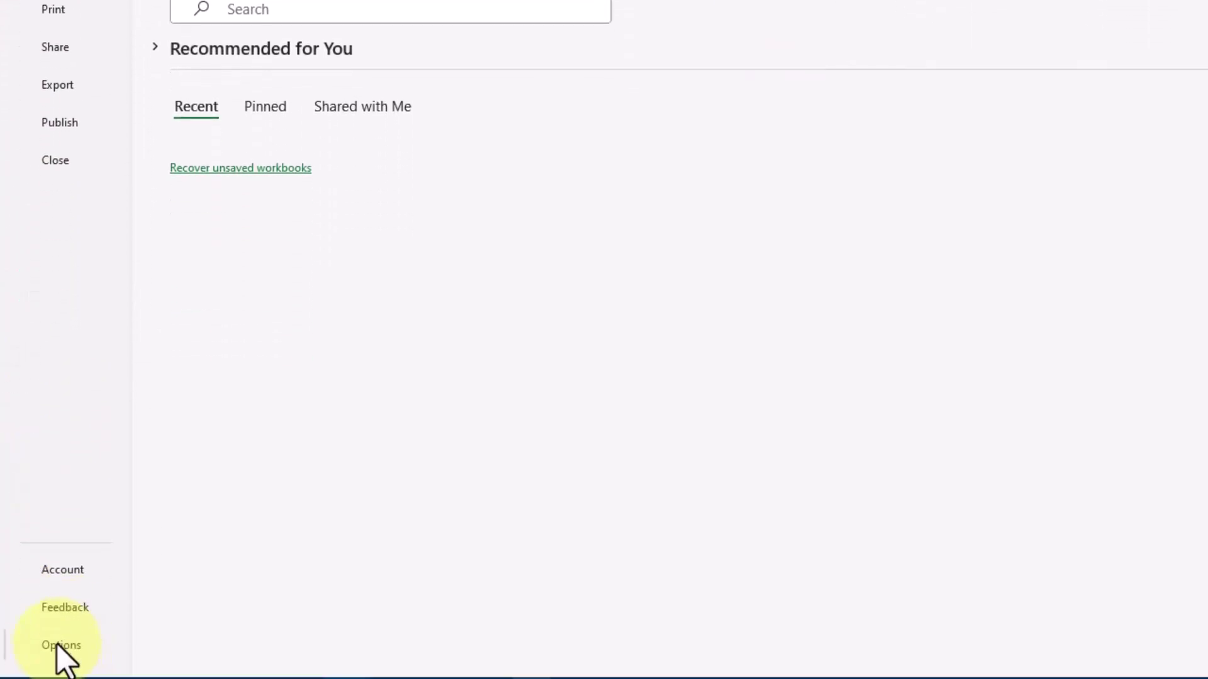
left_click(58, 646)
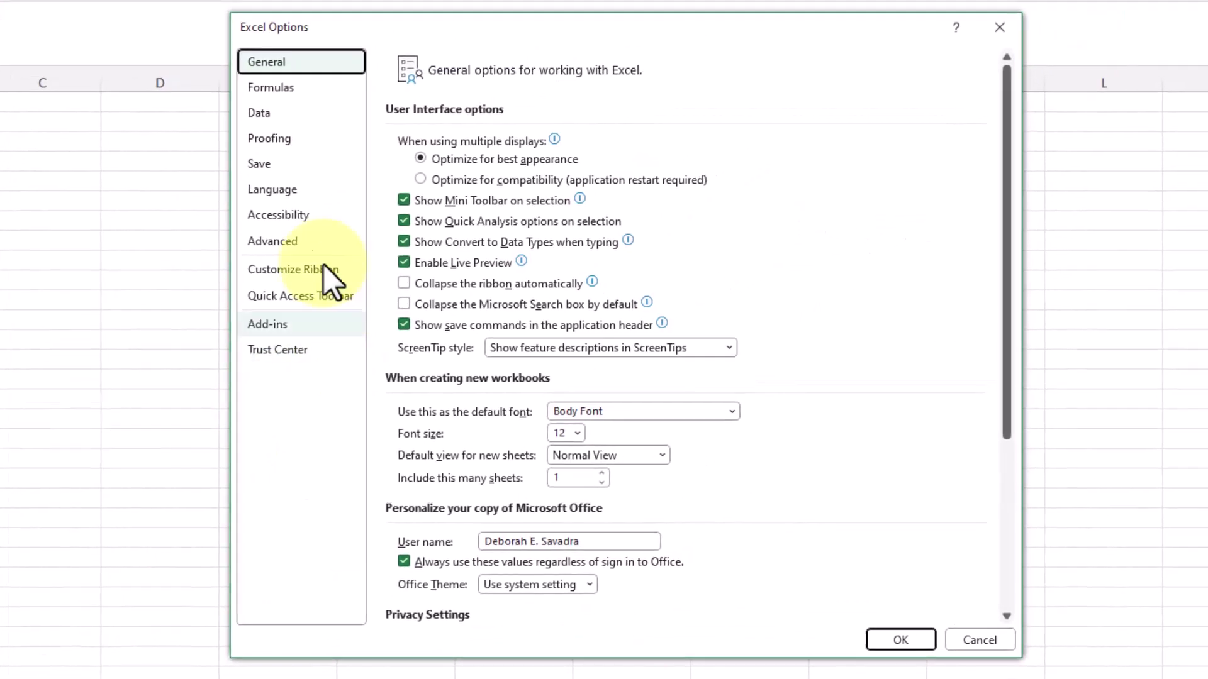
left_click(285, 240)
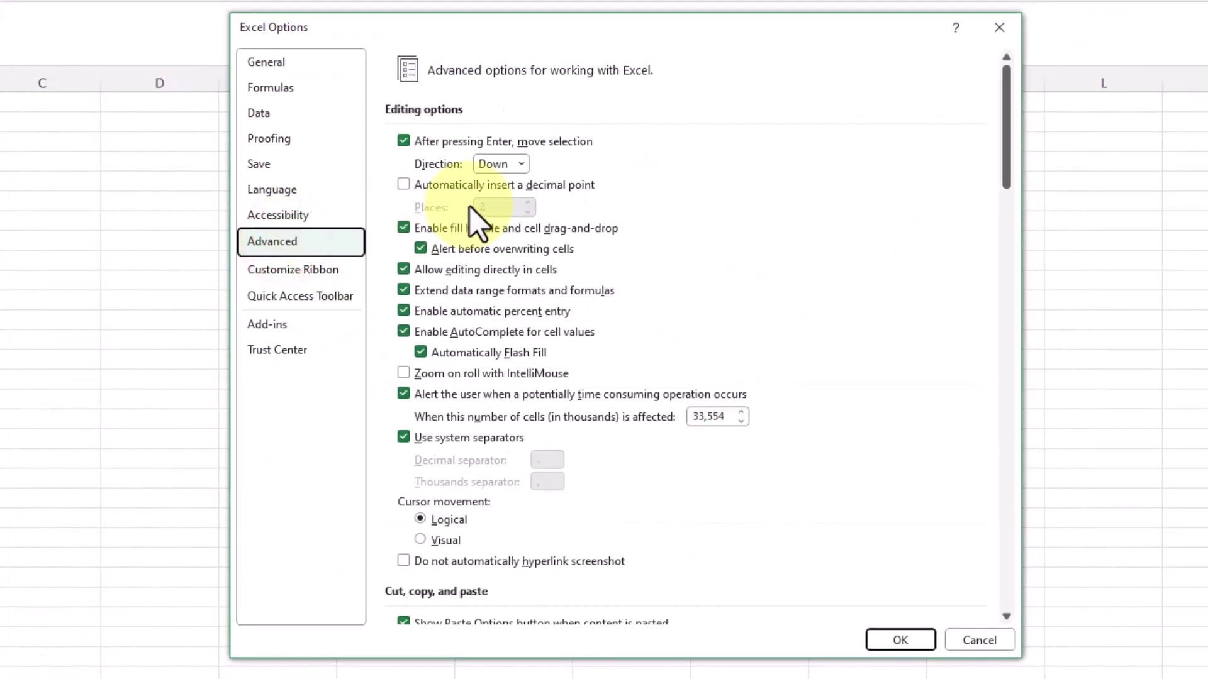
left_click(521, 164)
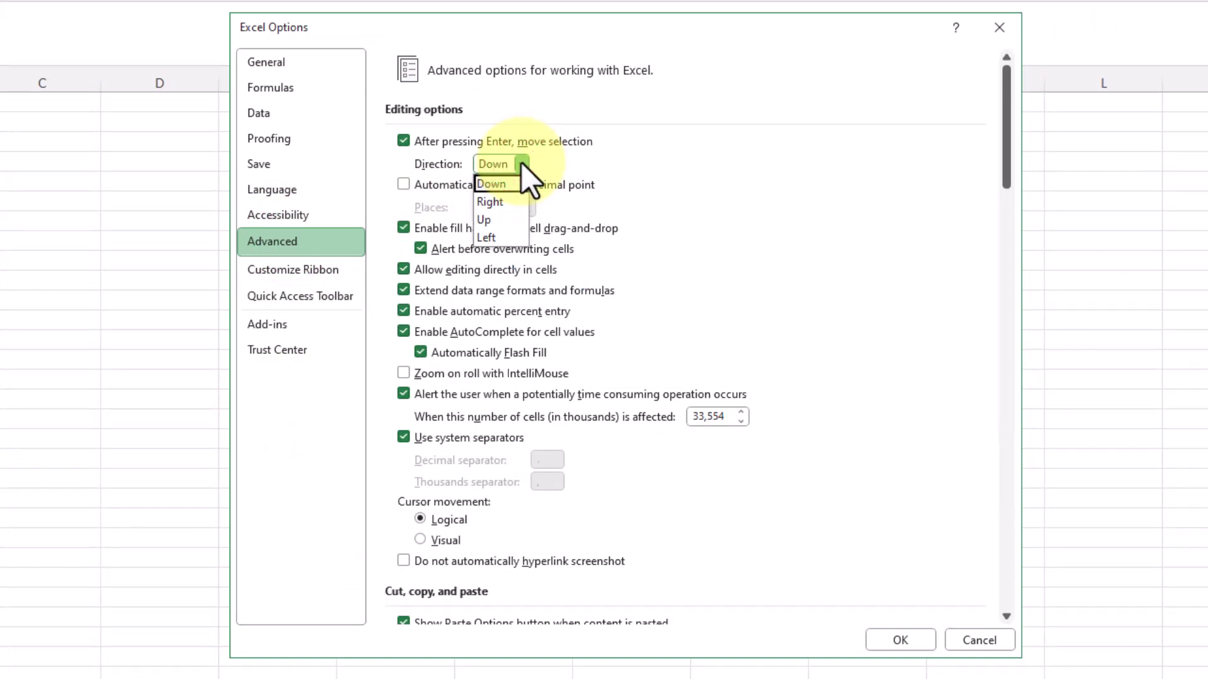
left_click(522, 164)
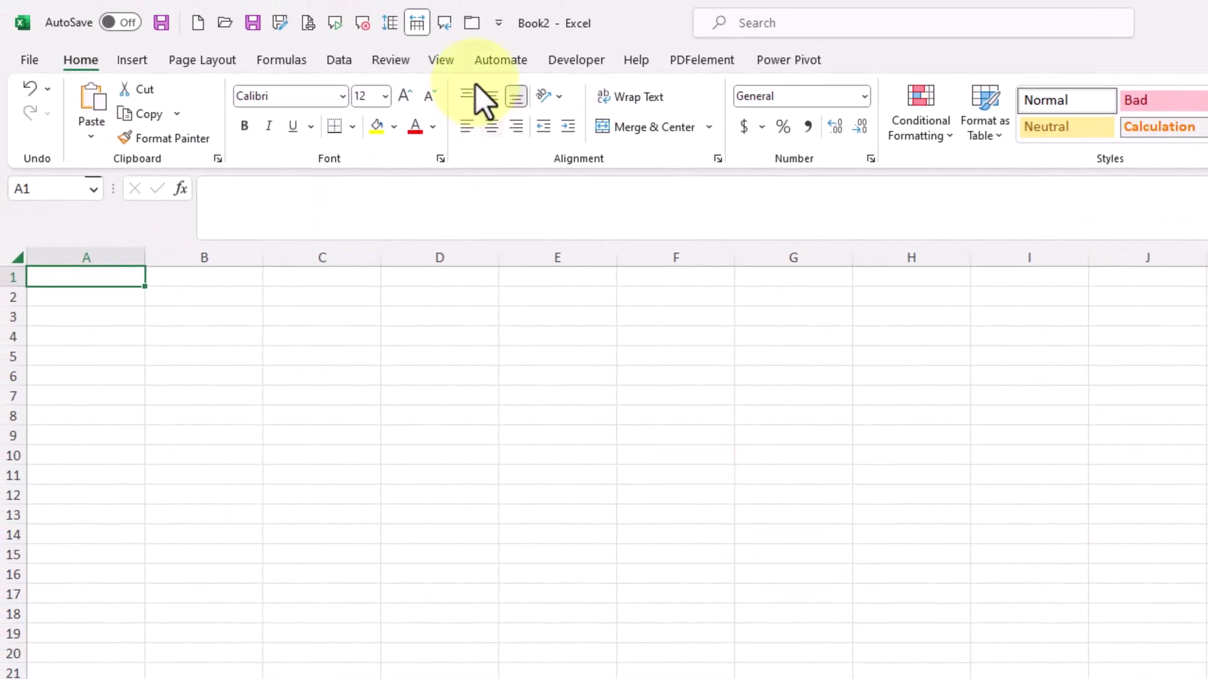
Enable Speak On Enter, enter 134 in A1 to hear it spoken, then disable it.
left_click(445, 25)
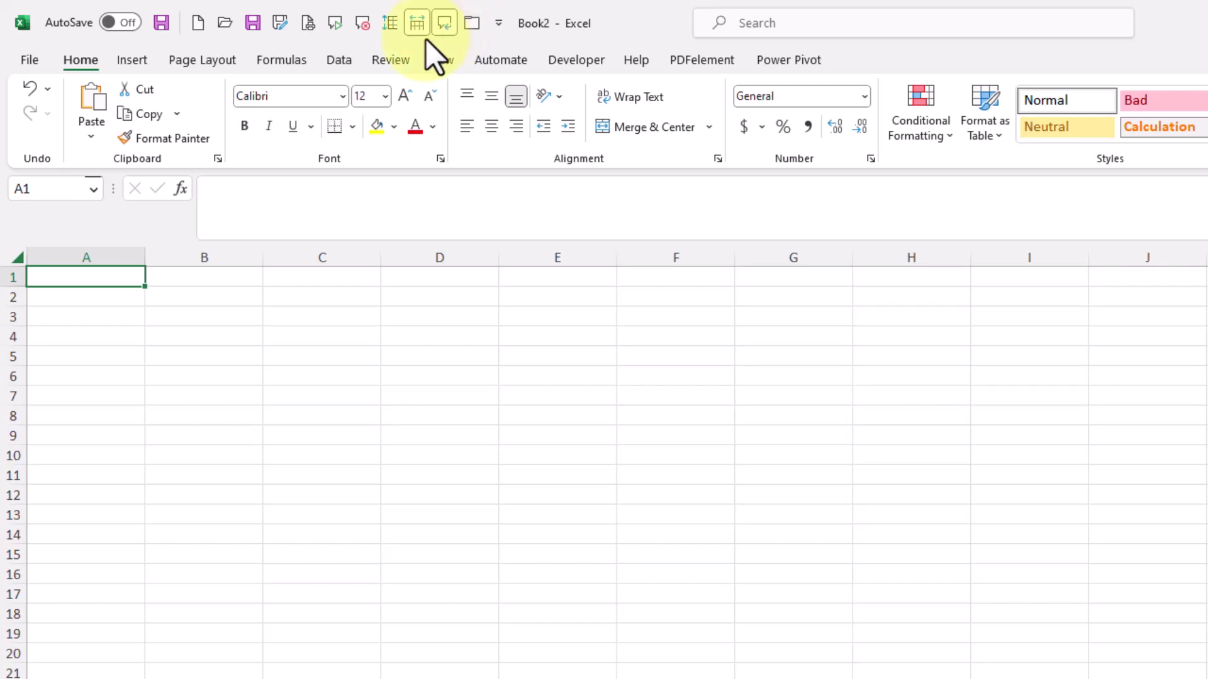
left_click(123, 282)
type("134")
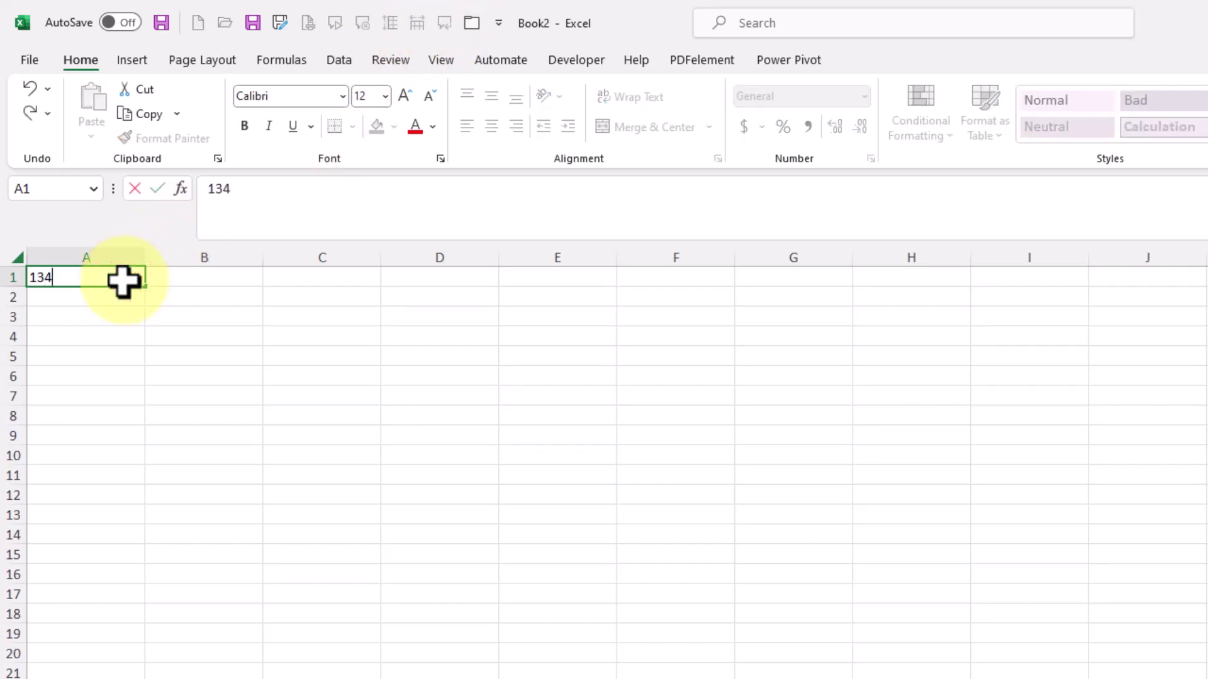
key("Return")
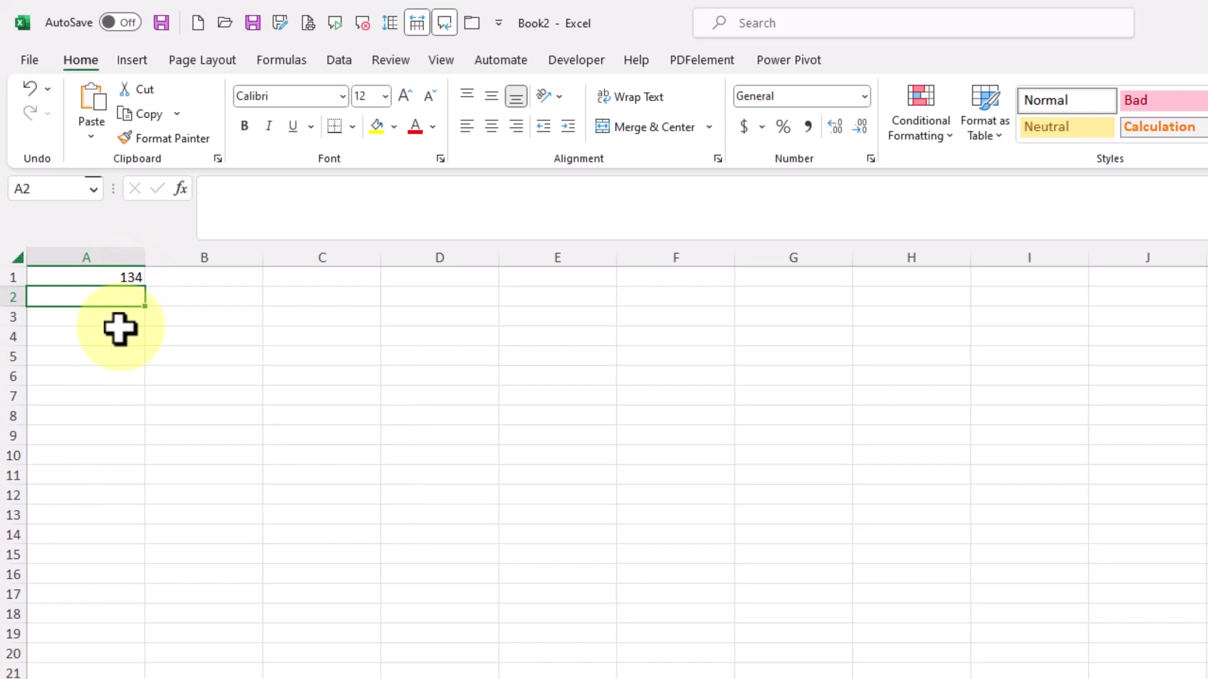
left_click(448, 28)
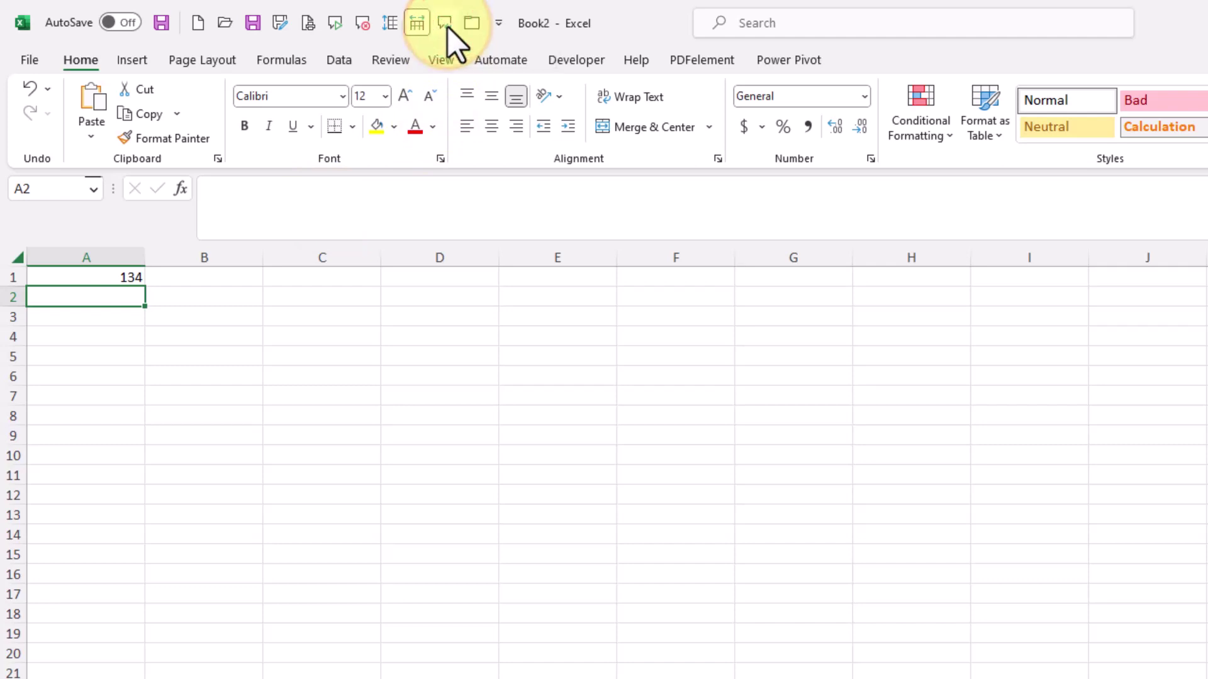